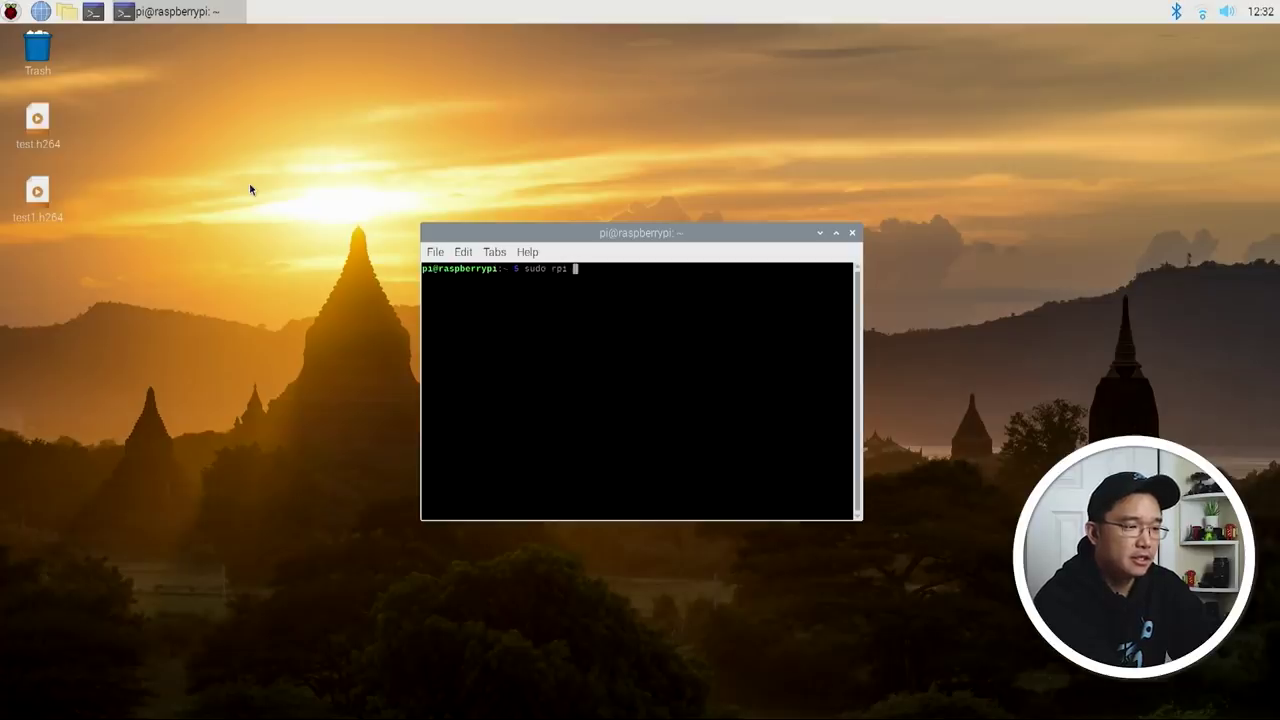
Run the Raspberry Pi firmware updater with sudo rpi-update
key(Return)
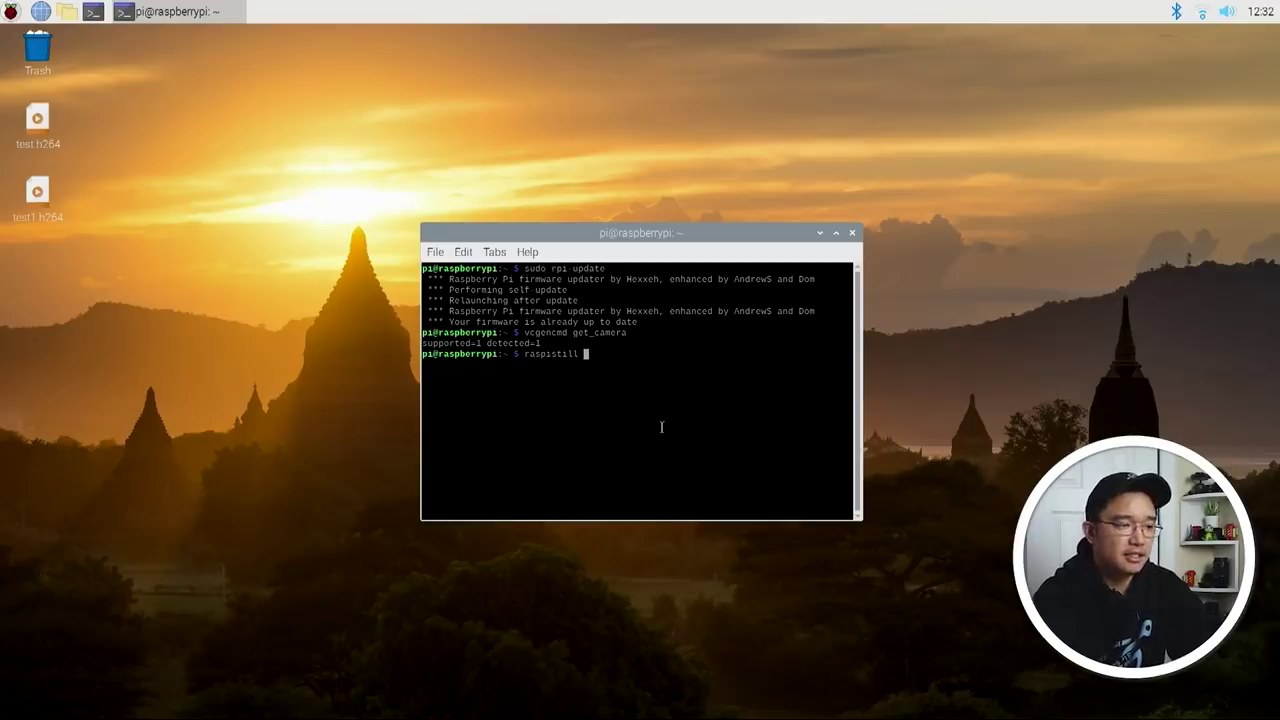
Run raspistill without arguments to list its options, and clear the leftover text from the command line
key(Return)
key(Up)
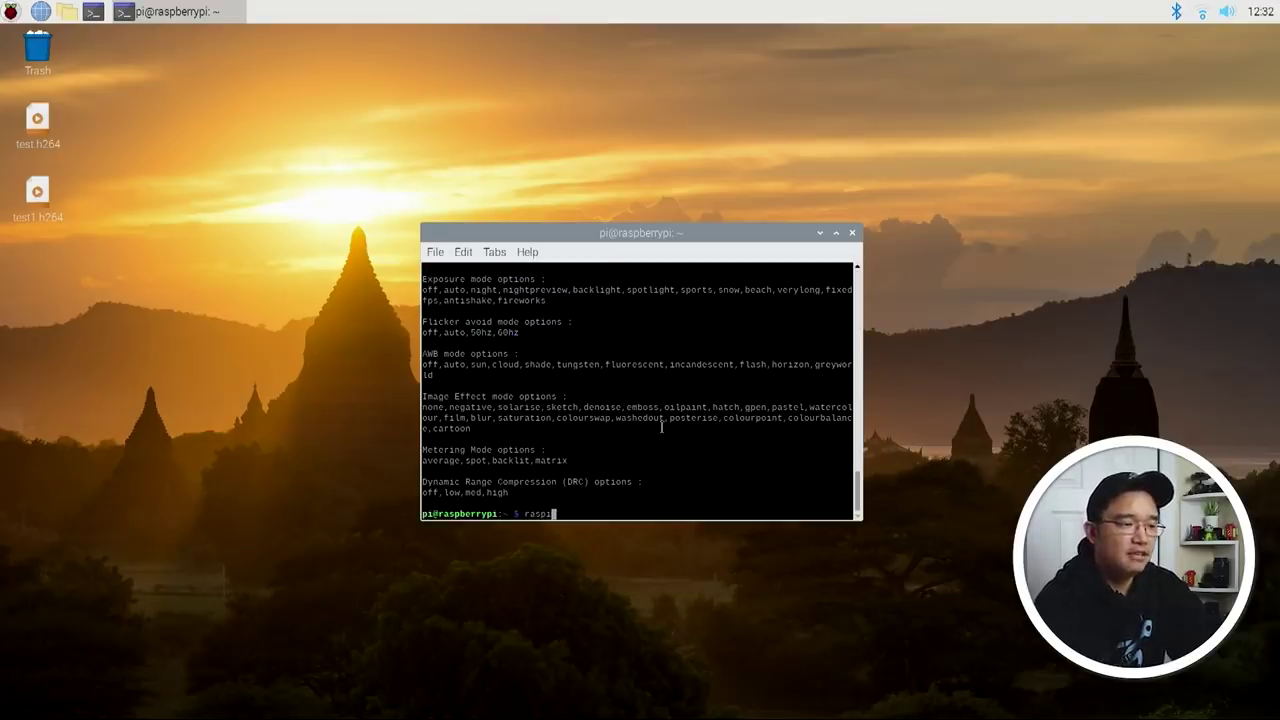
key(BackSpace)
key(BackSpace)
key(BackSpace)
key(BackSpace)
key(BackSpace)
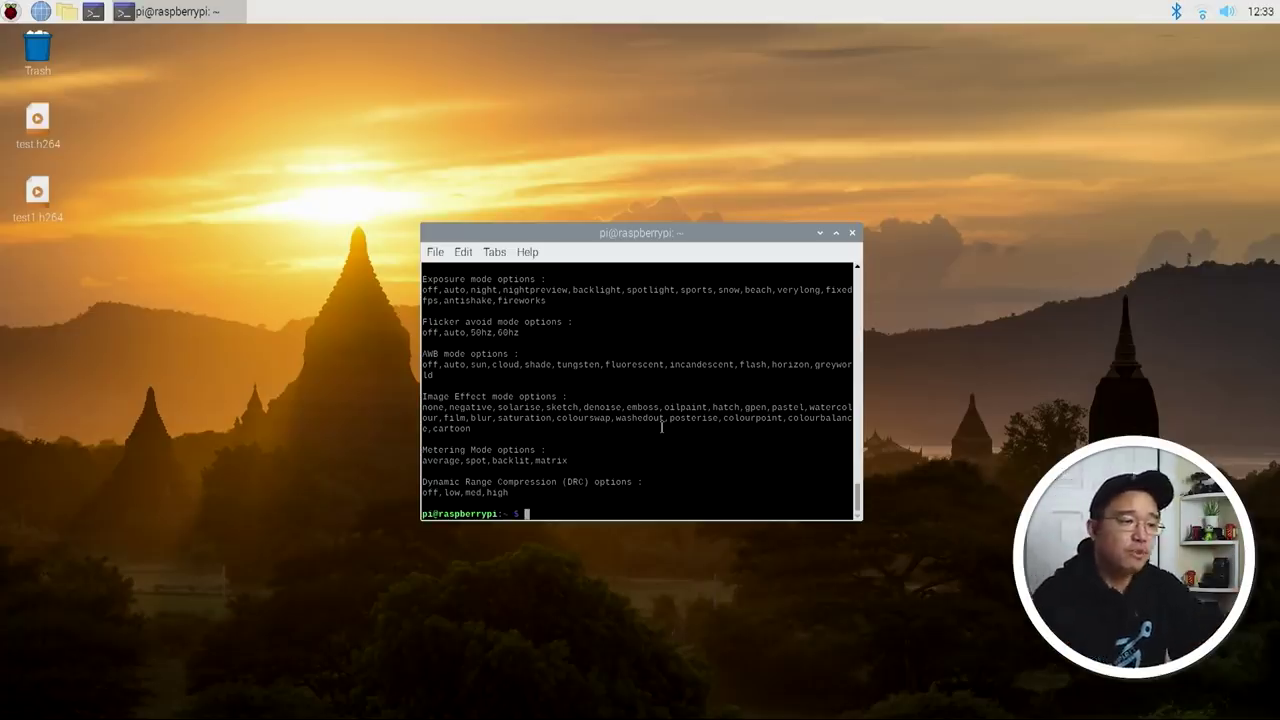
Enlarge the terminal text by three zoom levels and maximize the terminal window
key(ctrl+plus)
key(ctrl+plus)
key(ctrl+plus)
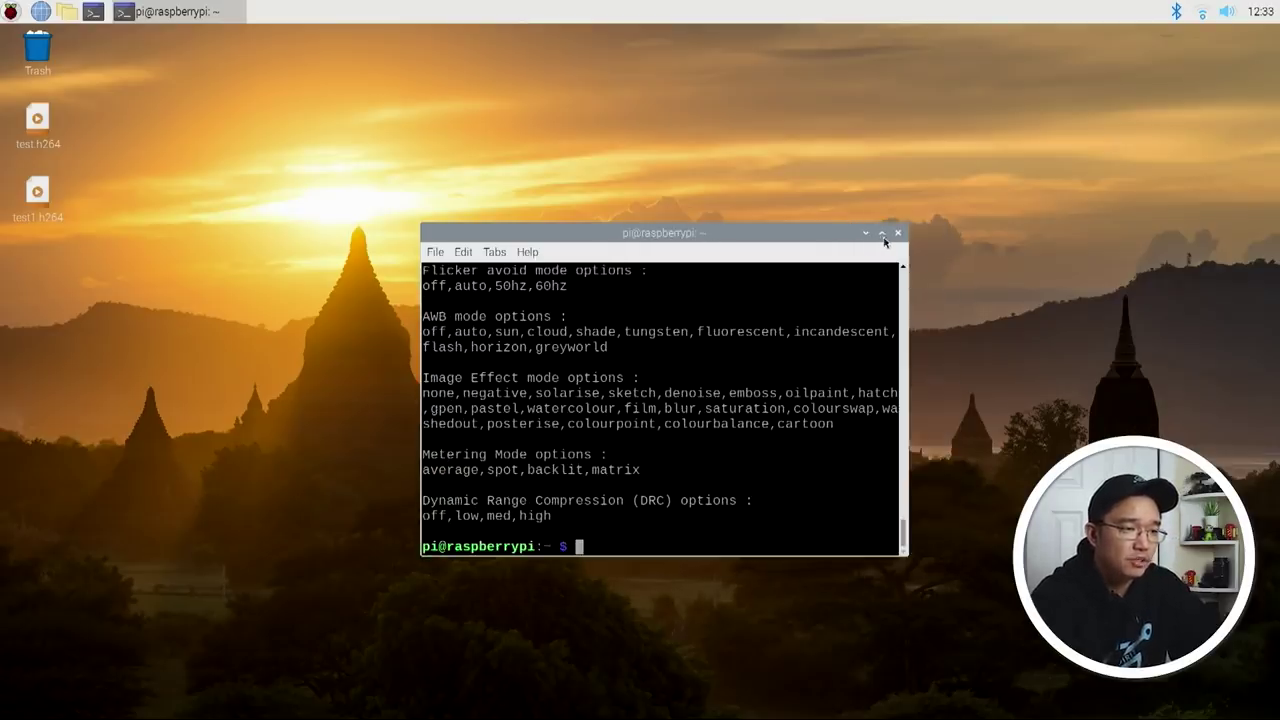
click(882, 234)
Examine the raspistill image parameter commands and the notes on exposure, flicker, AWB and image effect modes
scroll(712, 410, up, 8)
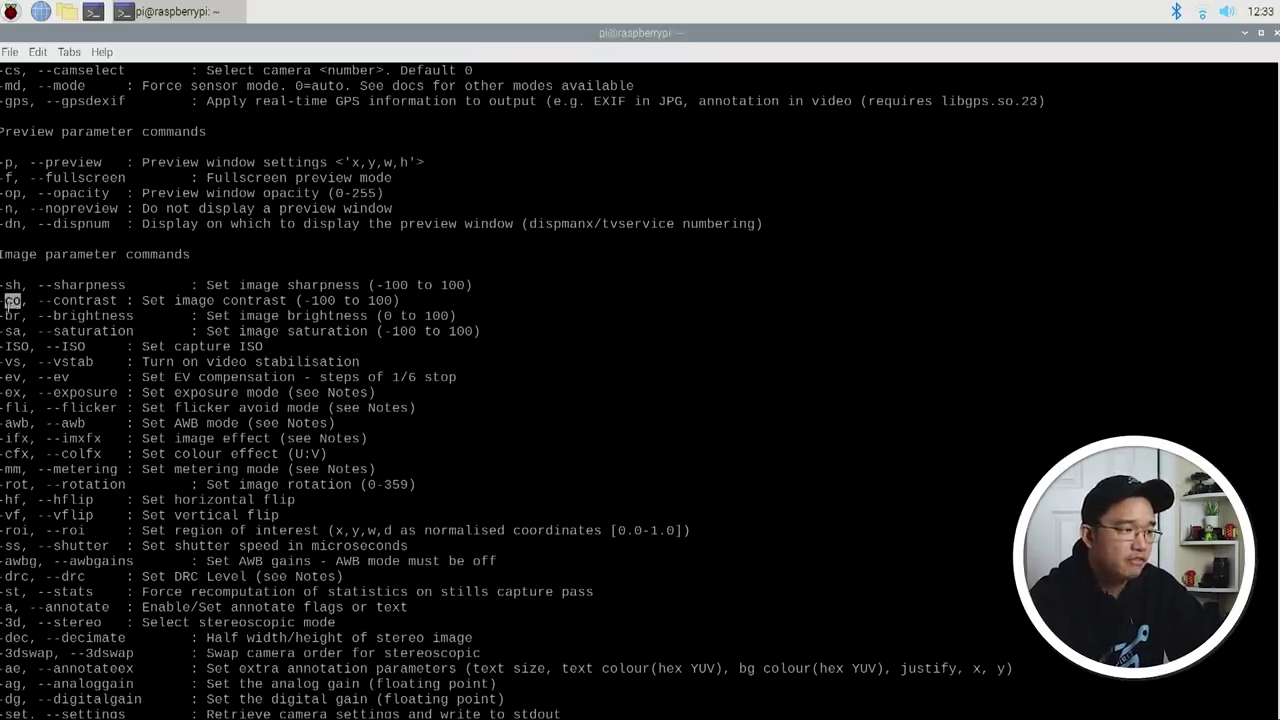
mouse_move(37, 347)
mouse_down()
mouse_move(18, 362)
mouse_move(40, 362)
mouse_up()
click(40, 365)
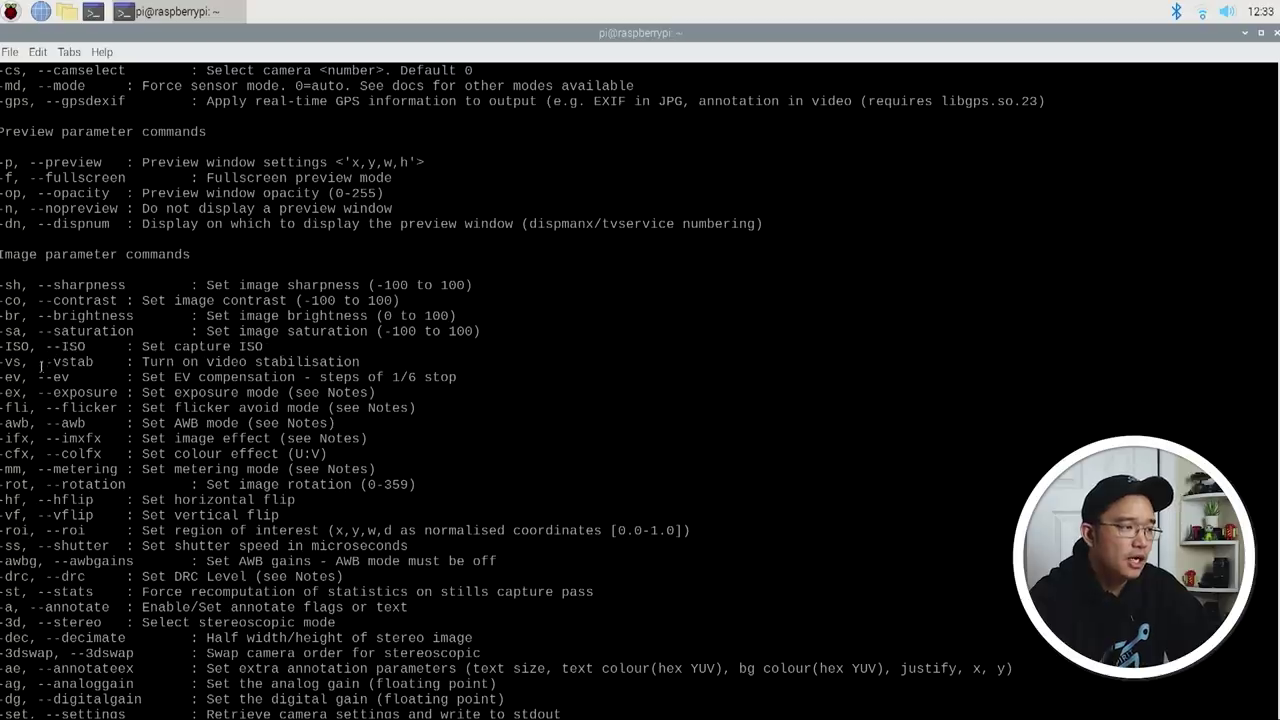
scroll(47, 419, down, 3)
drag(38, 254, 12, 270)
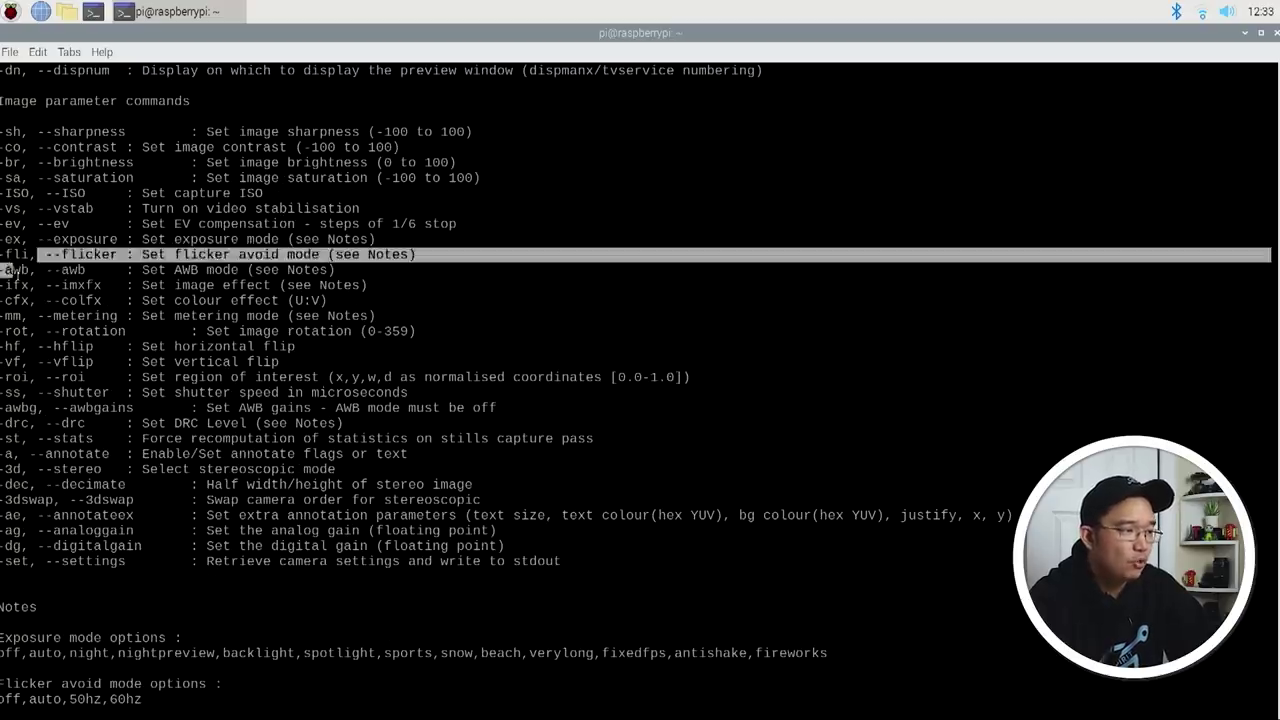
click(22, 280)
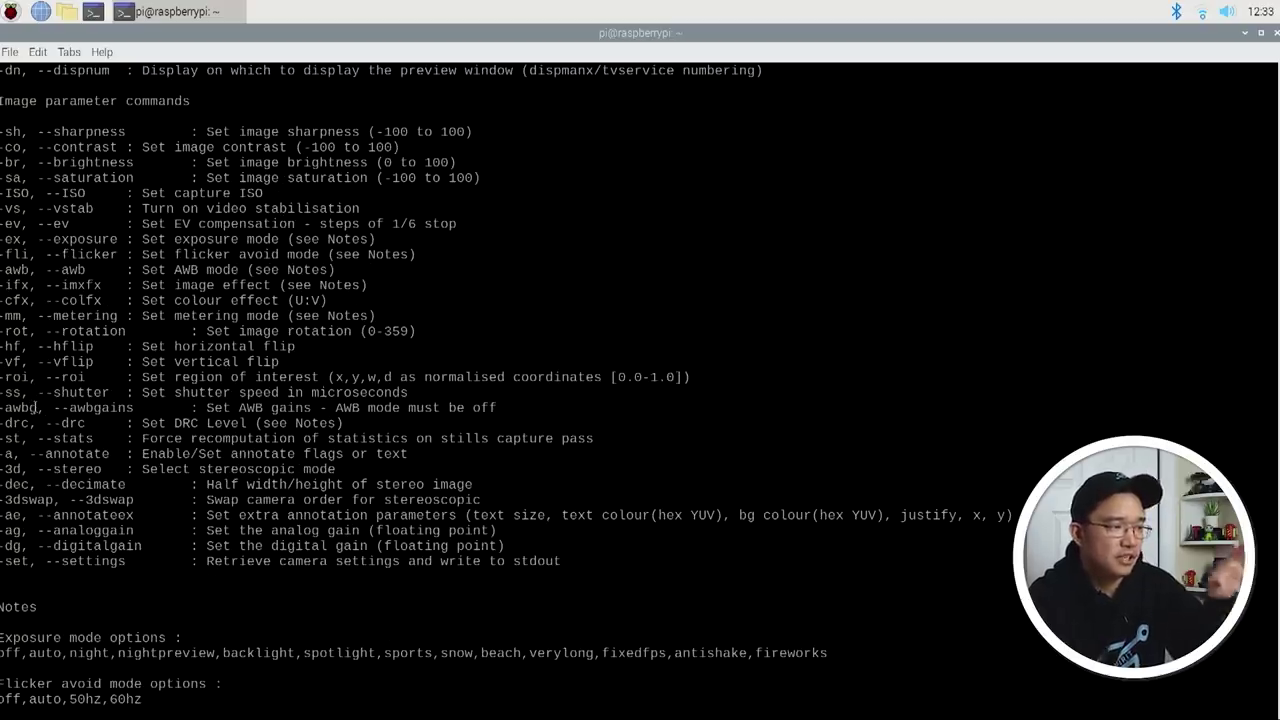
scroll(36, 408, down, 5)
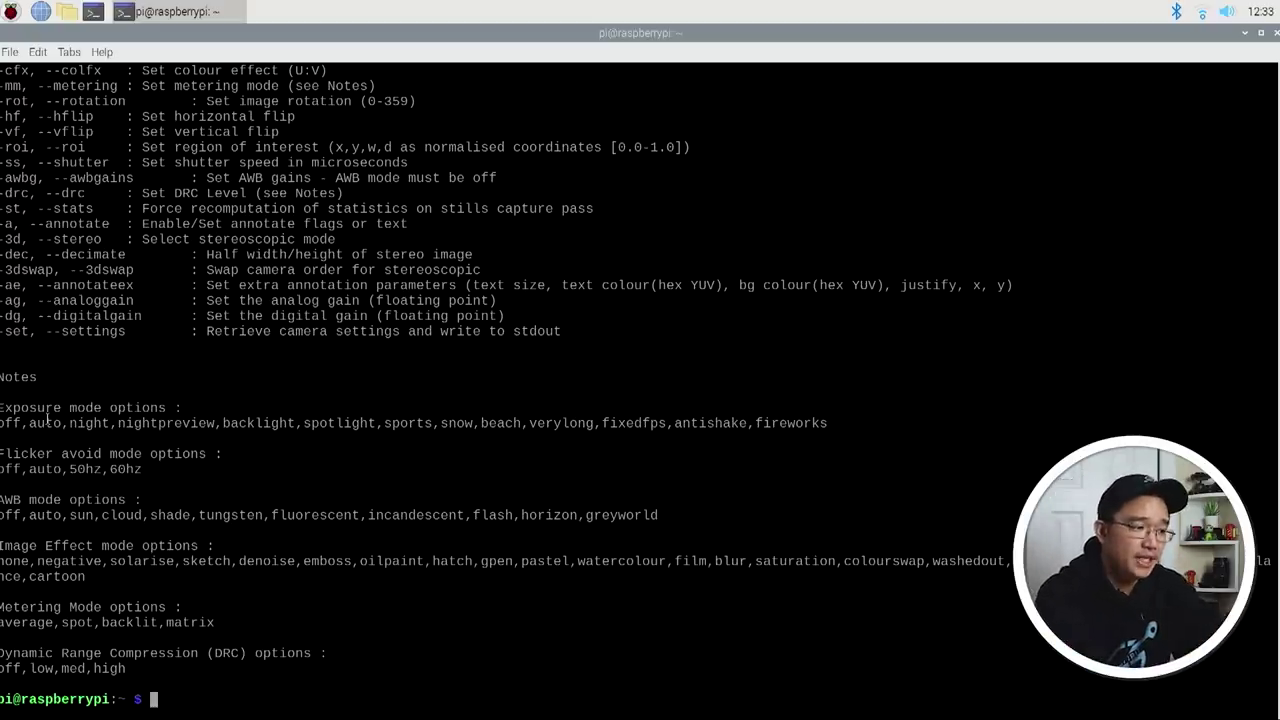
Capture a still image to the desktop by running raspistill -o ./Desktop/test.jpeg
text(raspivid)
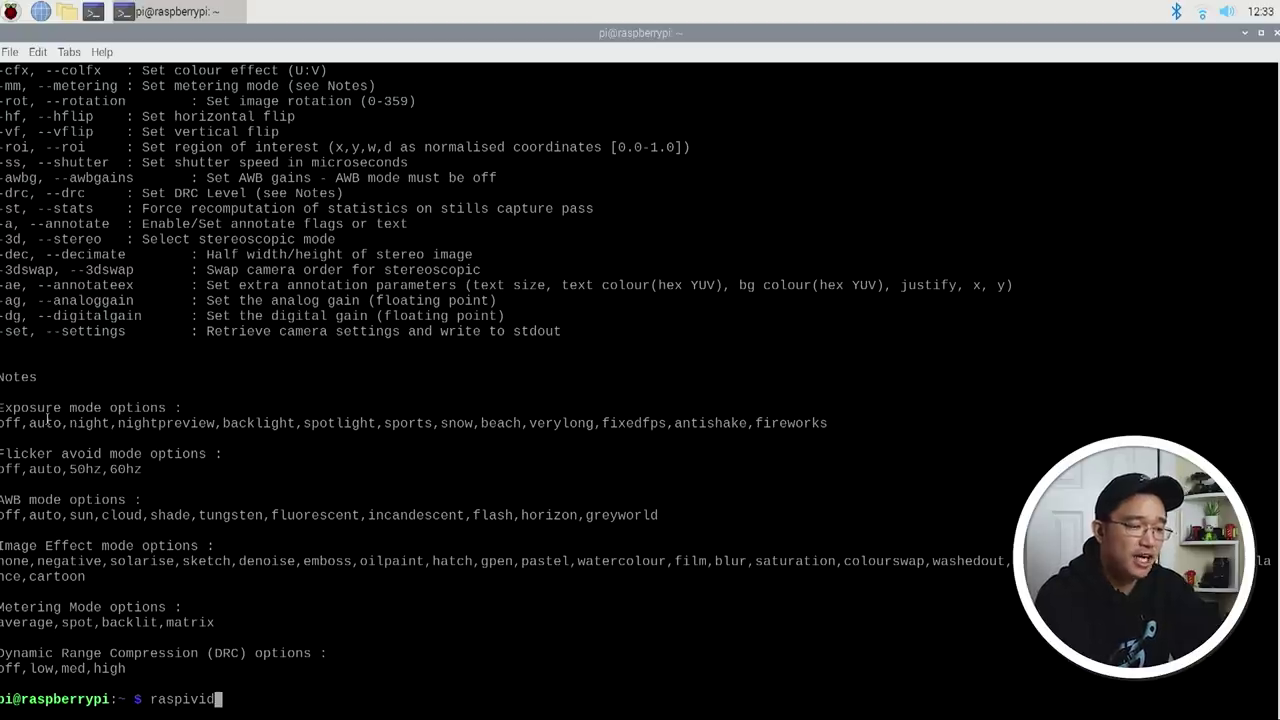
key(BackSpace)
key(BackSpace)
key(BackSpace)
text(still -o)
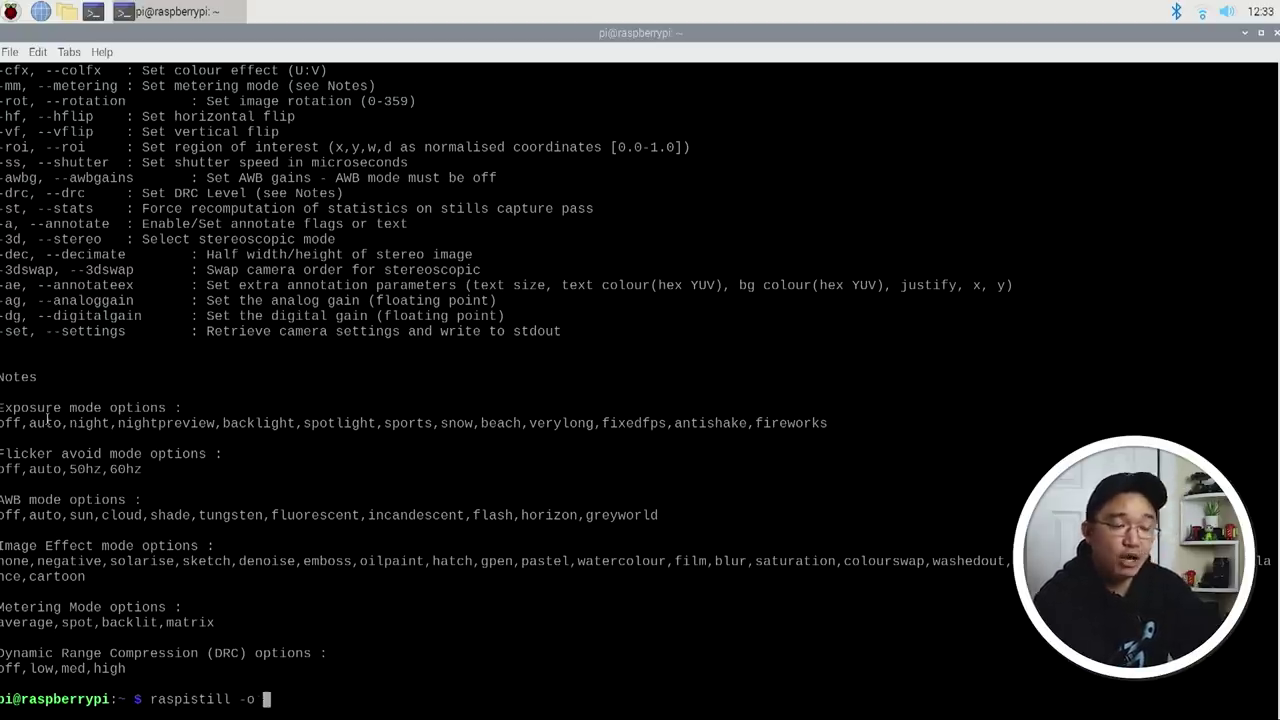
text( ./De)
key(Tab)
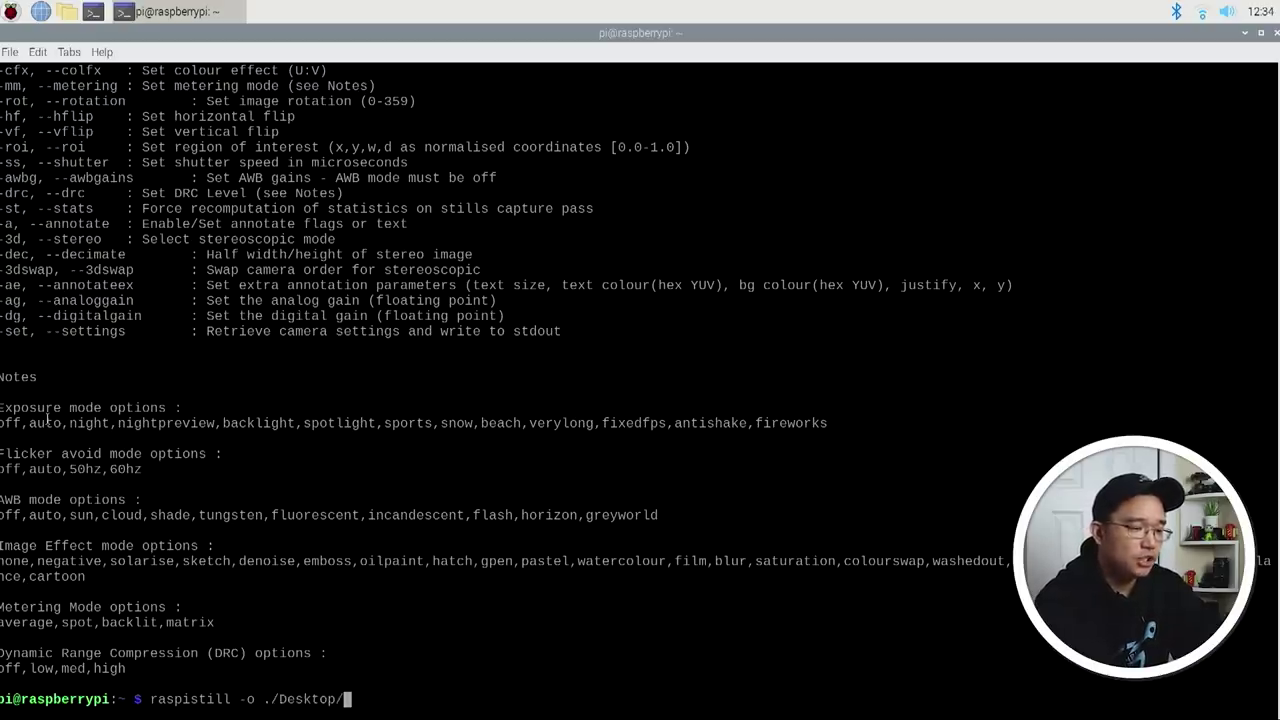
text(test.)
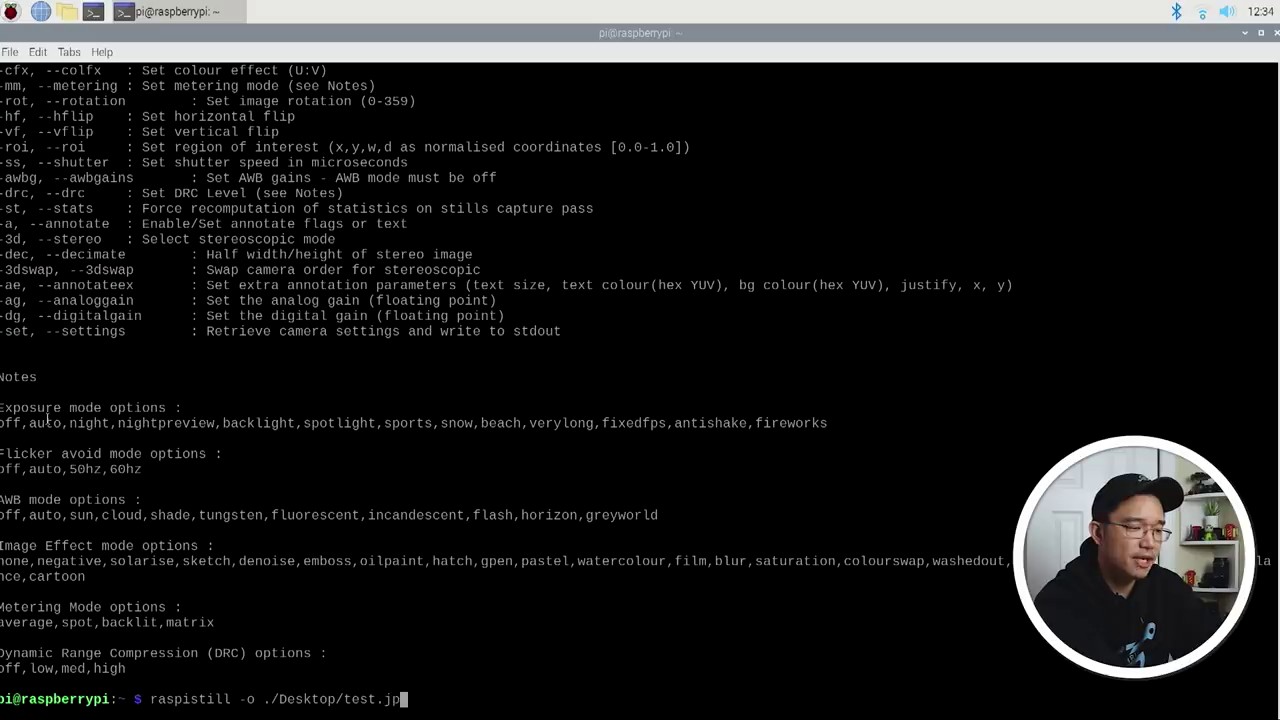
text(jp)
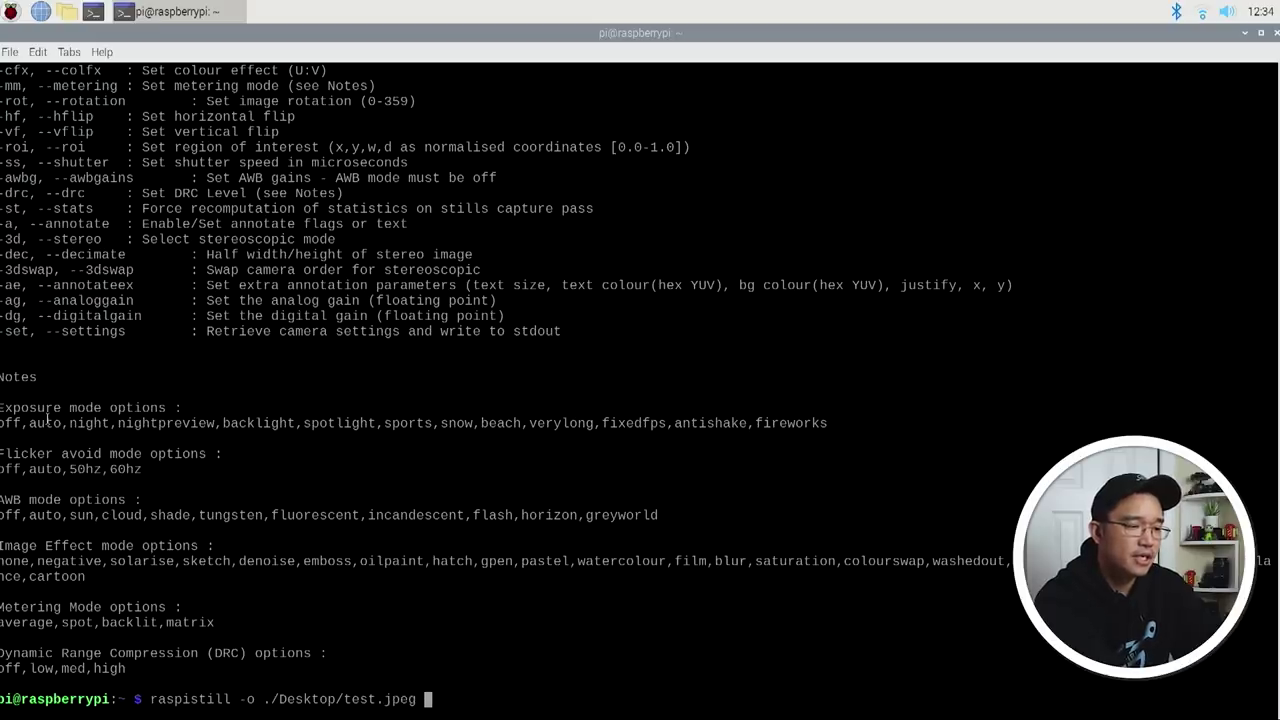
text(eg)
key(Return)
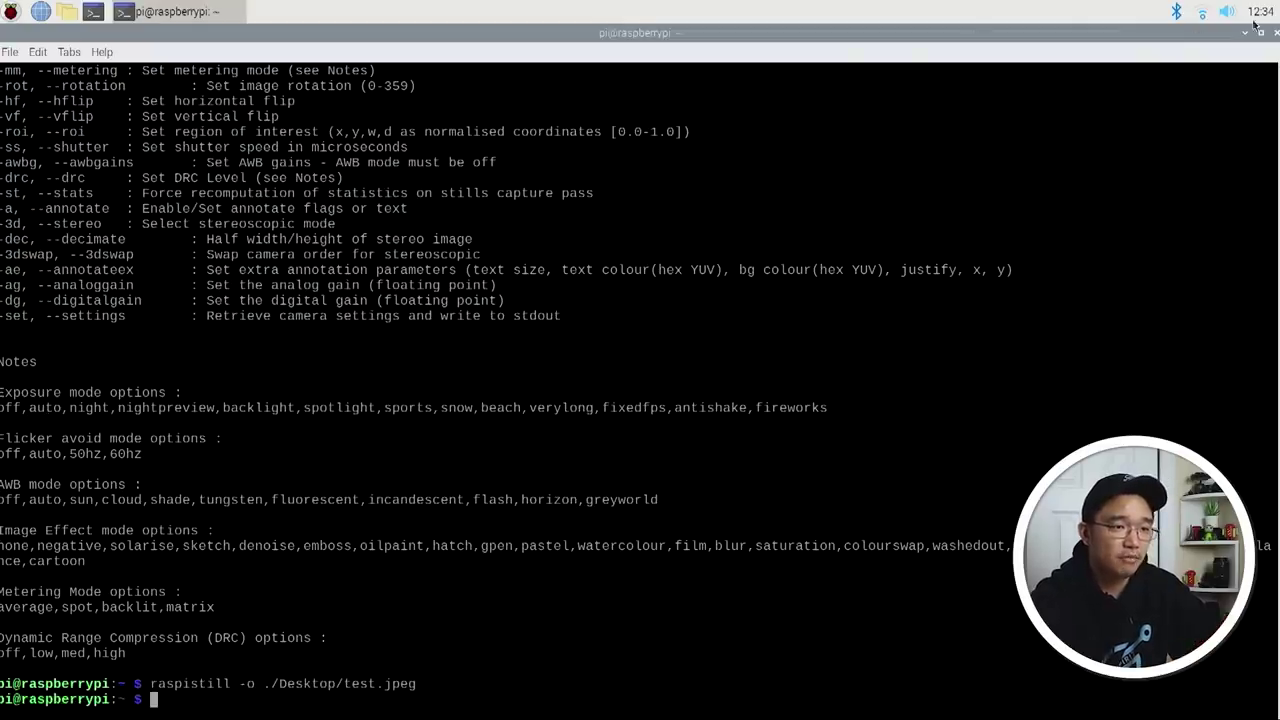
Minimize the terminal, view the captured test.jpeg from the desktop, and close the image
click(1246, 33)
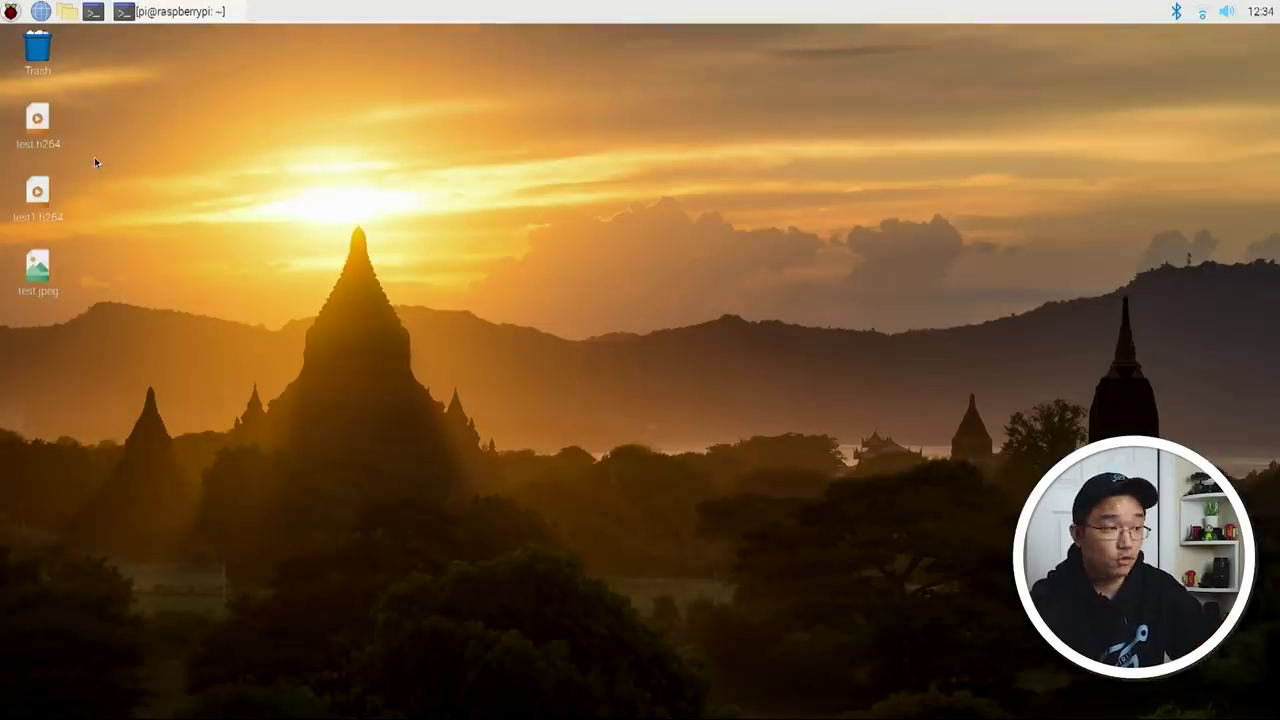
double_click(42, 272)
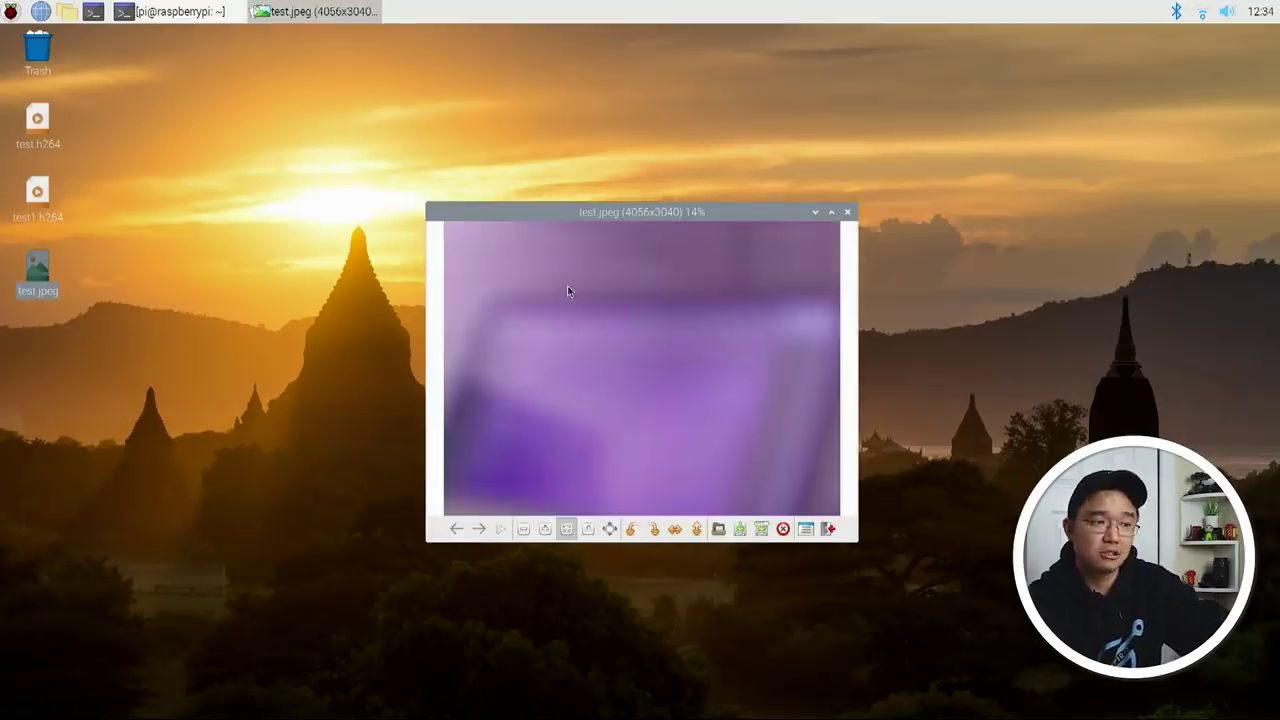
click(848, 212)
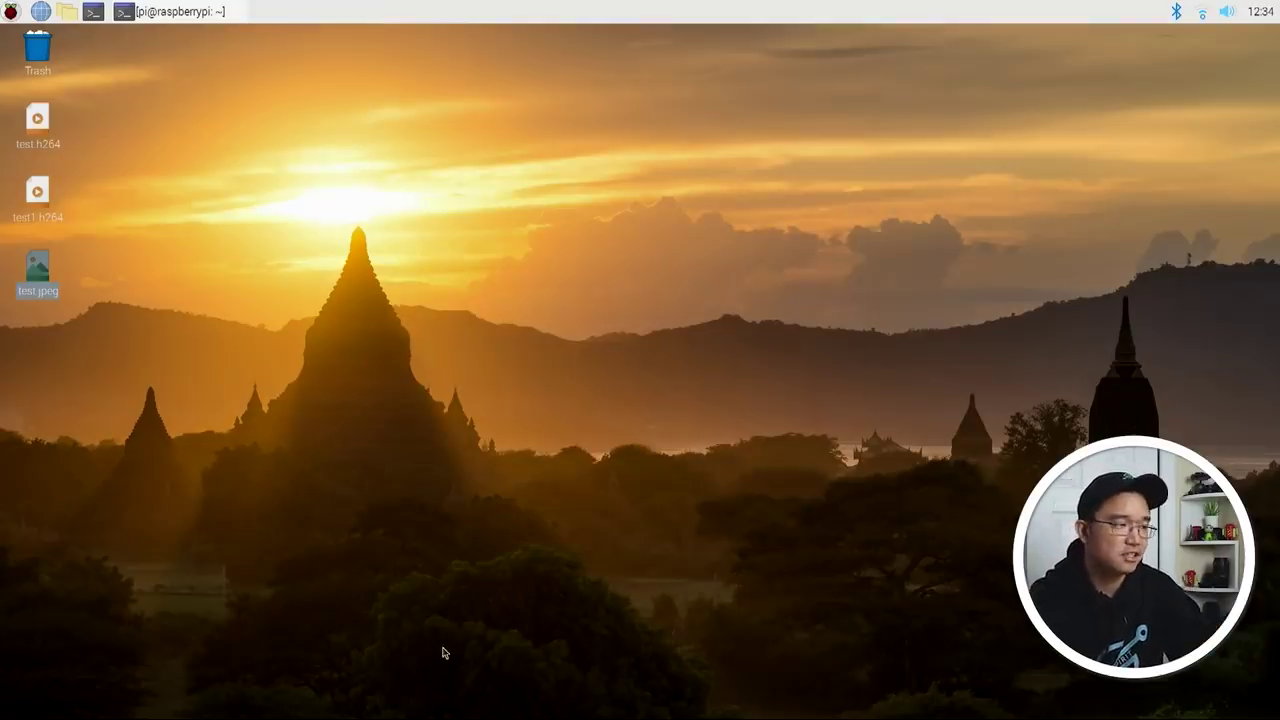
Bring back the terminal and run raspivid -t 0 for a continuous camera preview
click(238, 11)
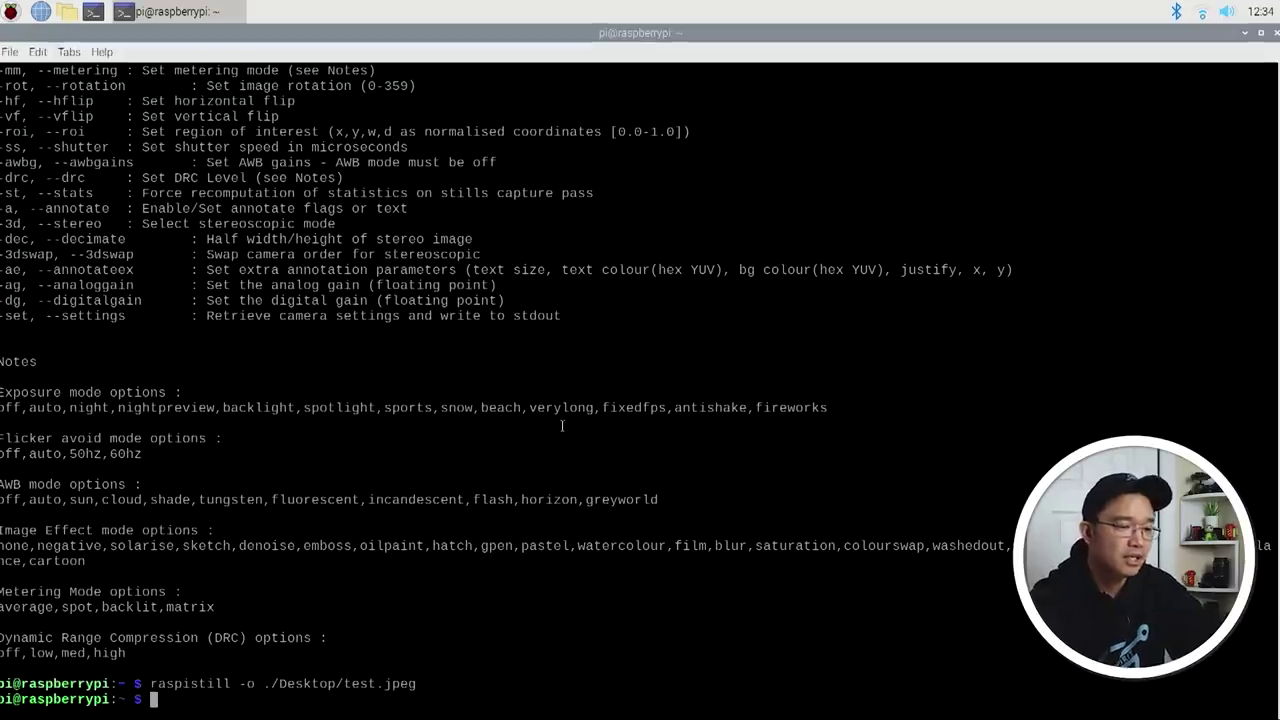
key(Up)
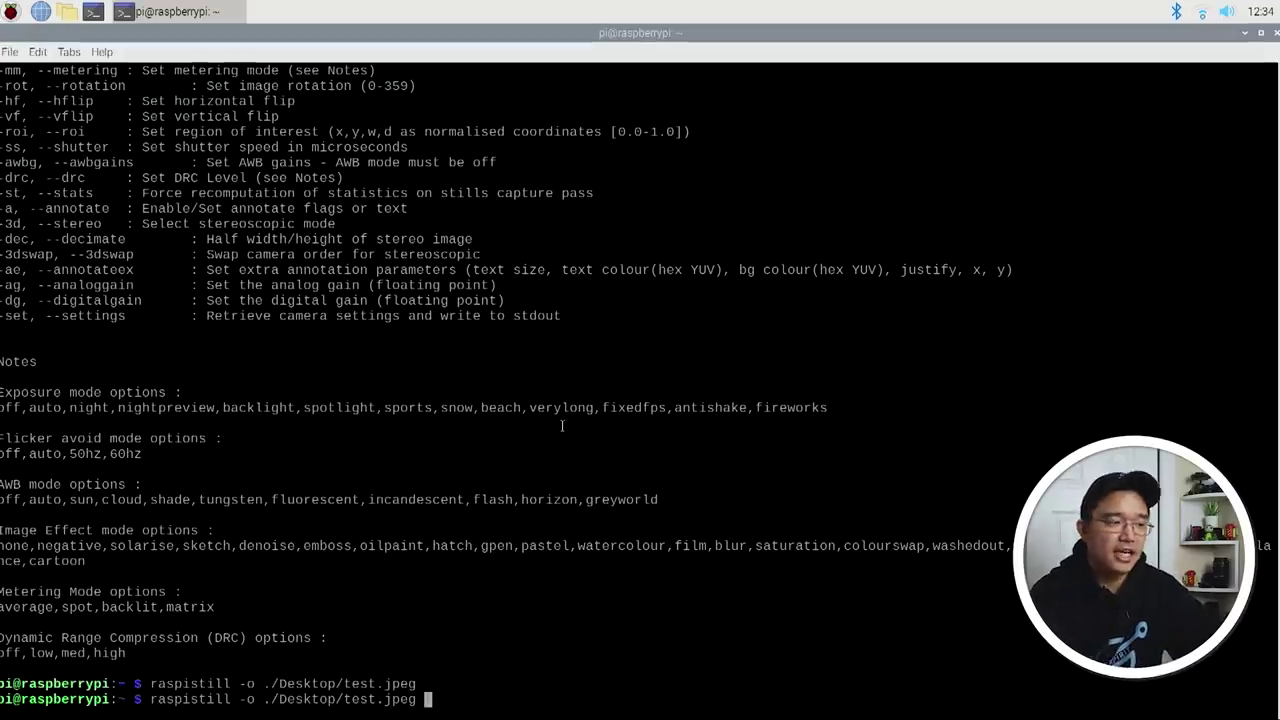
key(ctrl+u)
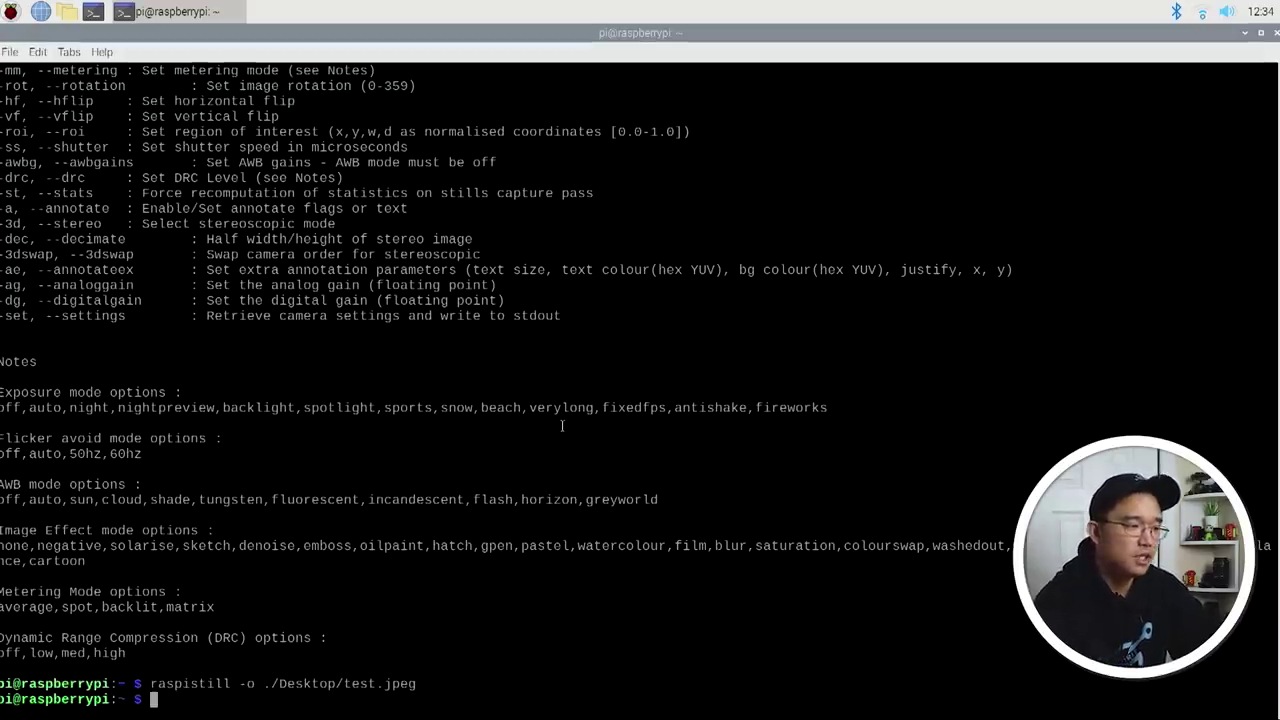
text(raspi)
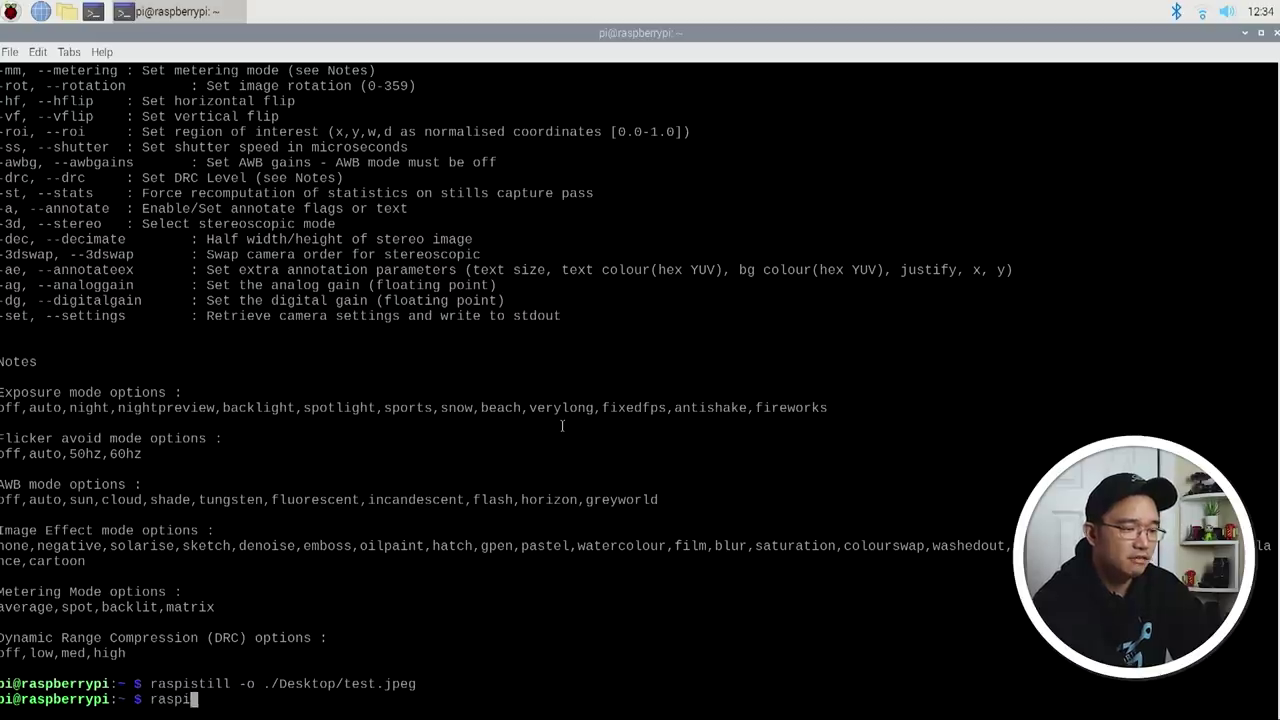
text(vid -t 0)
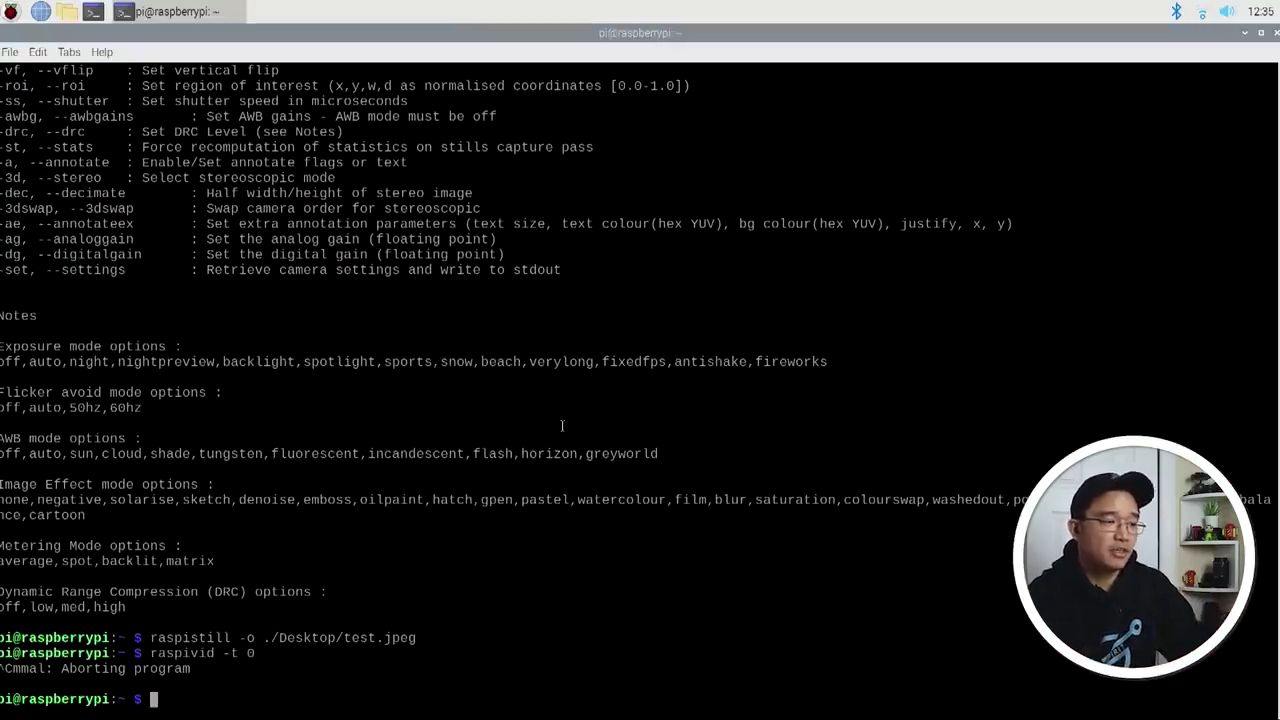
Capture the still again by rerunning the earlier raspistill -o ./Desktop/test.jpeg command
key(Up)
key(Up)
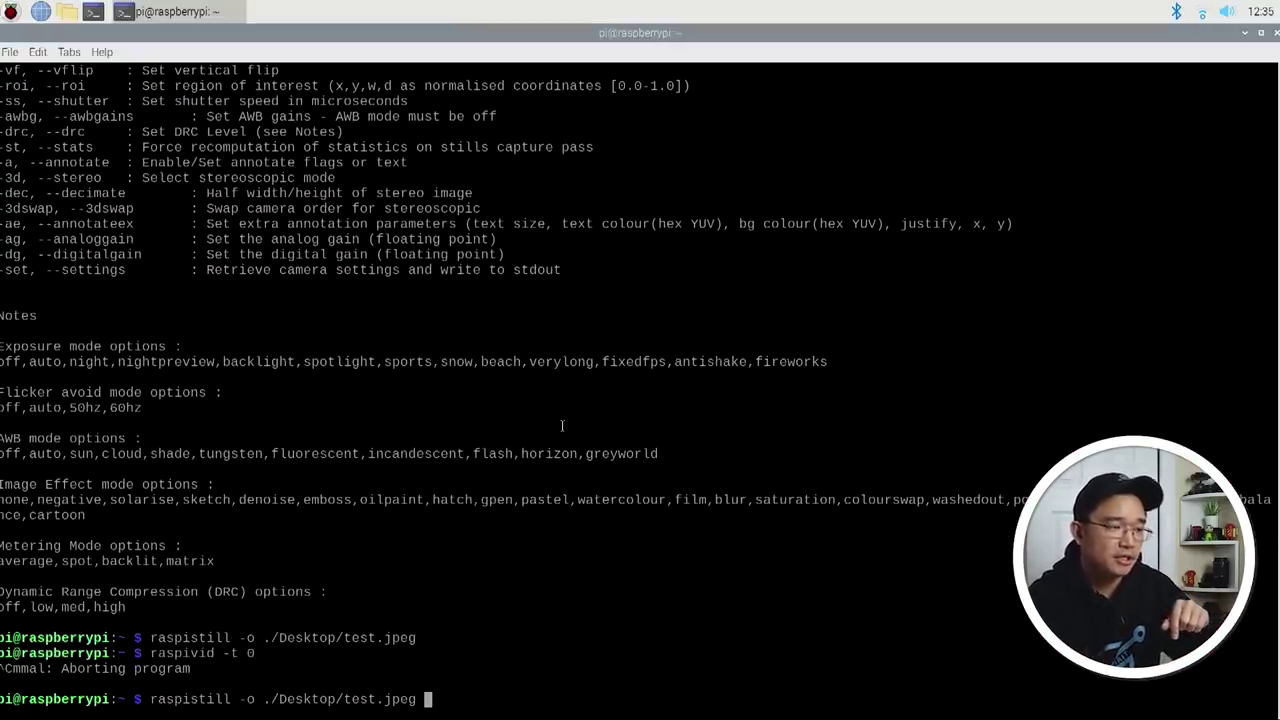
key(Return)
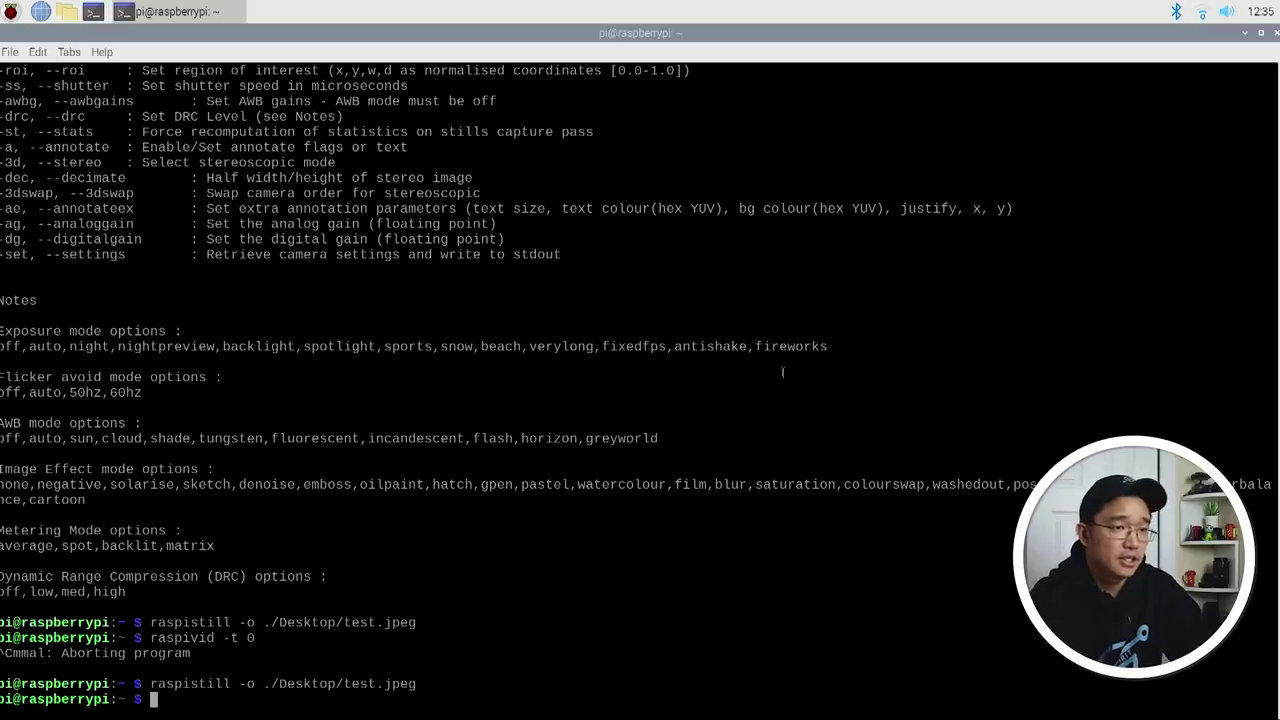
Restore the terminal to a smaller window clear of the desktop icons, open the recaptured test.jpeg, and close it
click(1262, 33)
click(457, 44)
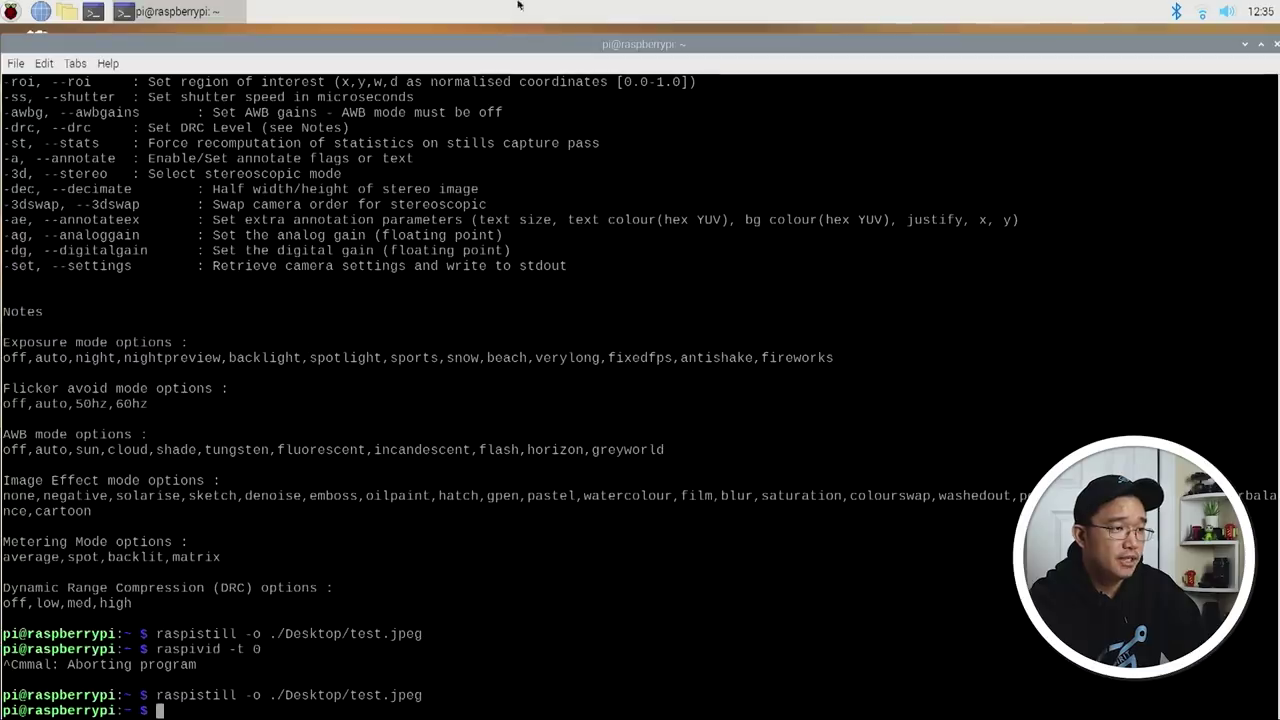
double_click(343, 40)
double_click(40, 265)
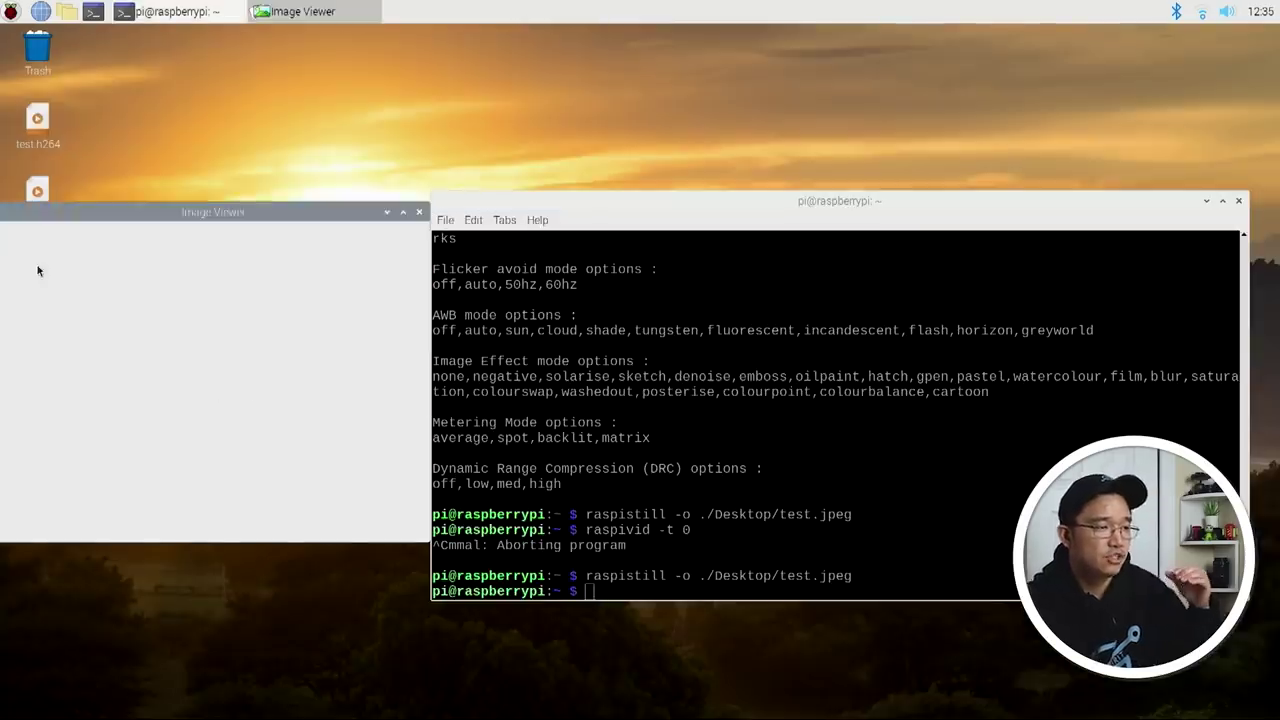
click(419, 211)
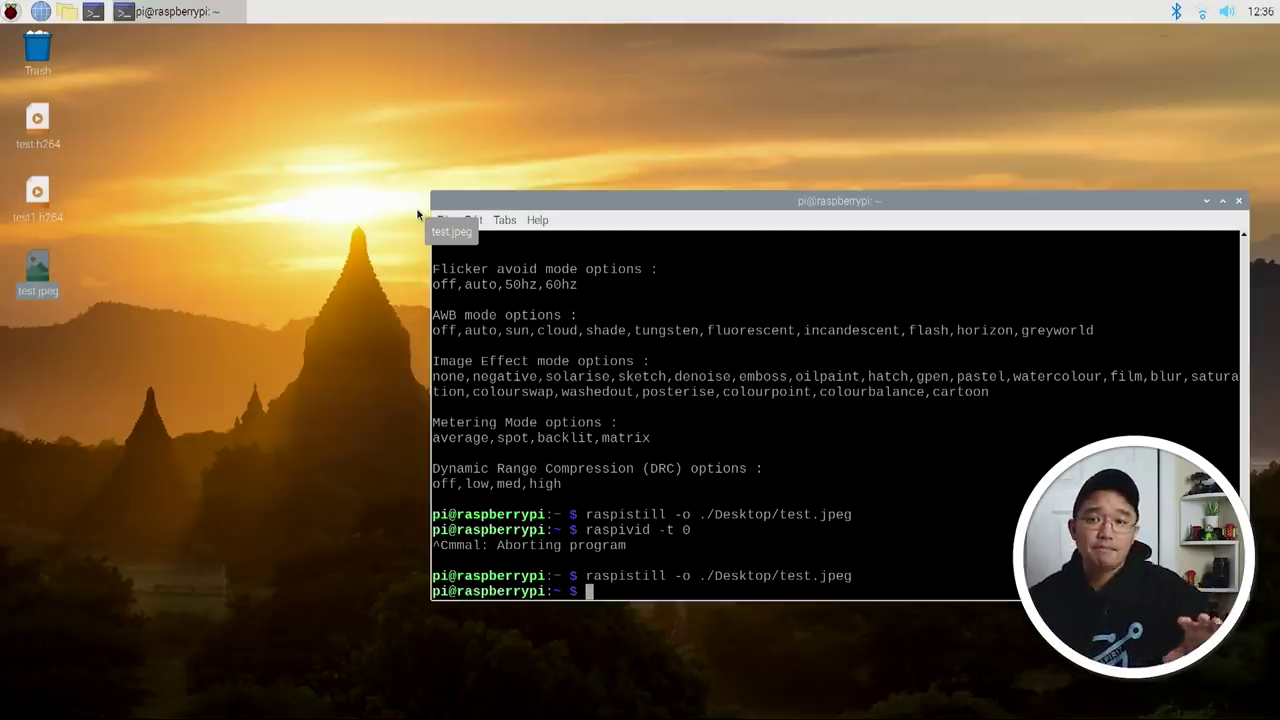